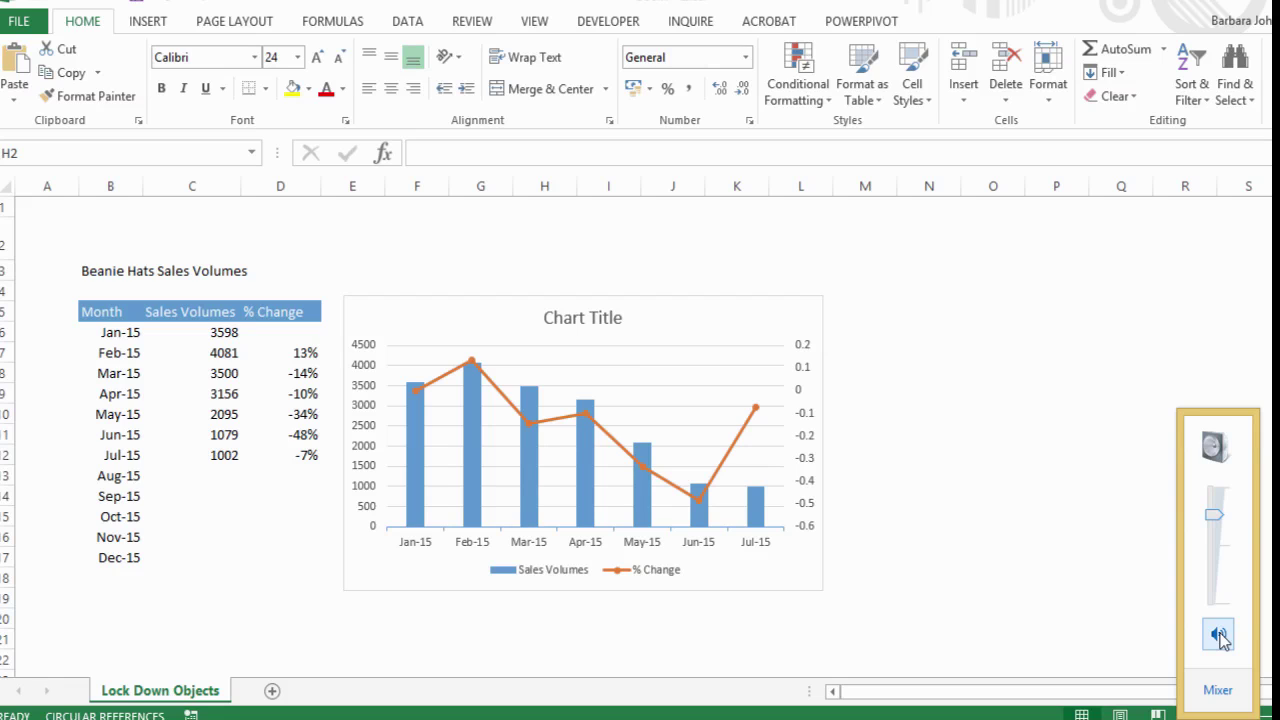
Drag the combined sales chart a little up and to the right beside the Beanie Hats table
click(708, 336)
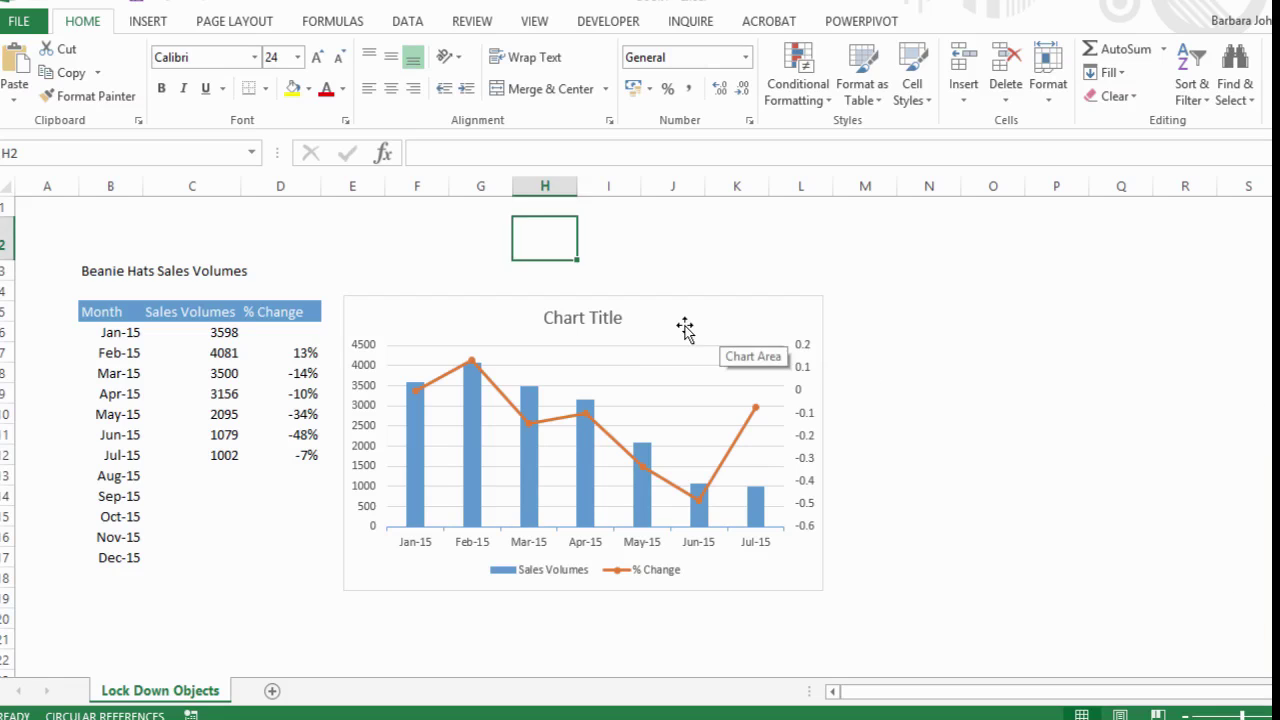
drag(685, 330, 720, 289)
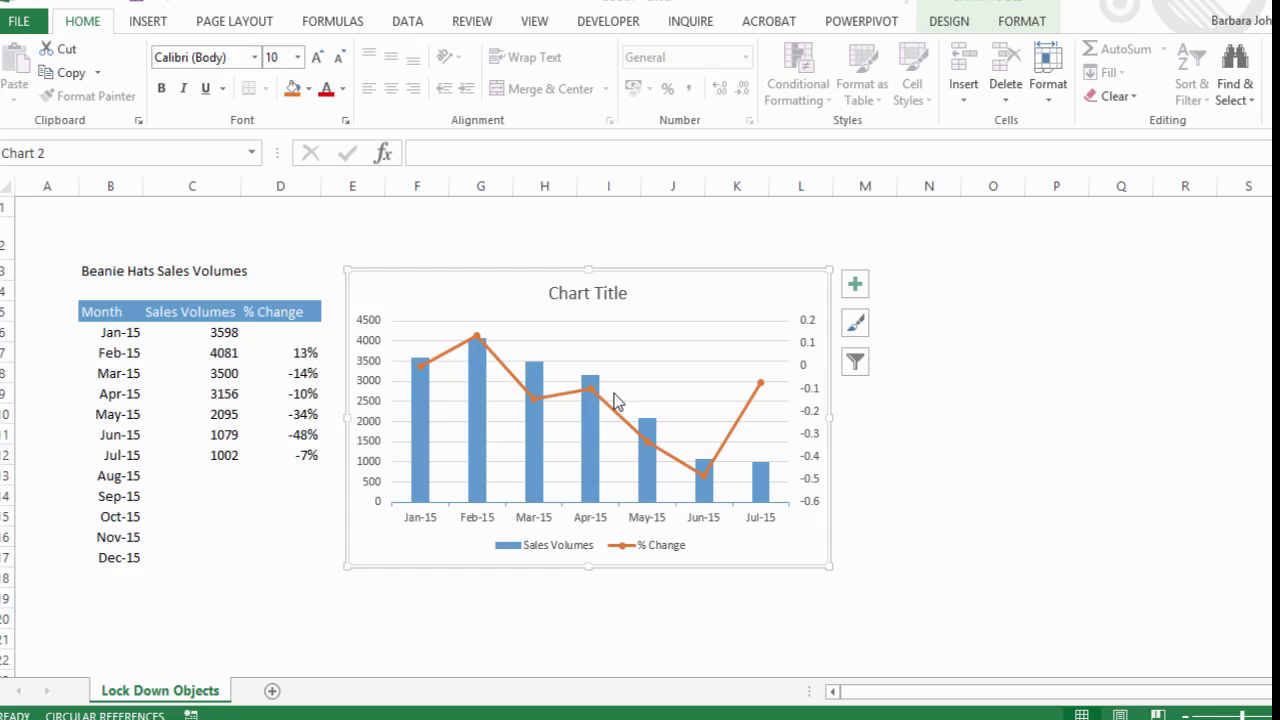
mouse_move(717, 291)
mouse_down()
mouse_move(734, 289)
mouse_move(706, 285)
mouse_up()
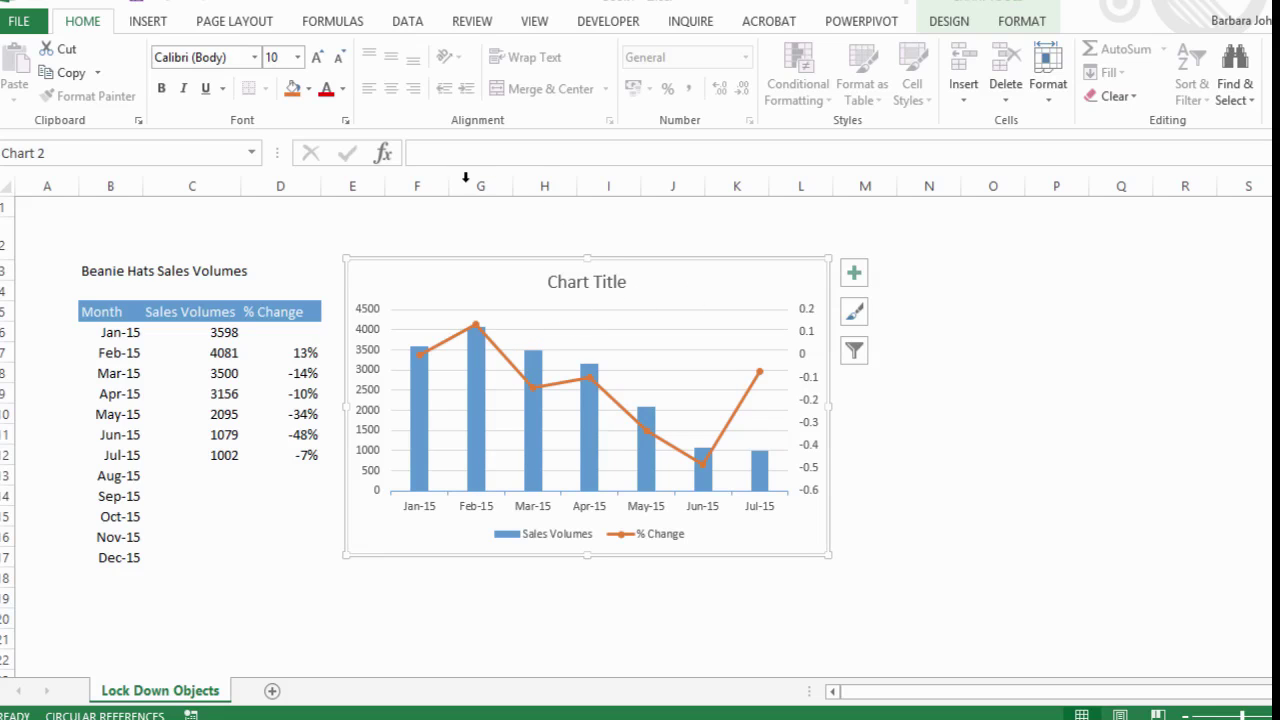
Insert four new columns at G through J, beneath the chart
drag(468, 185, 698, 200)
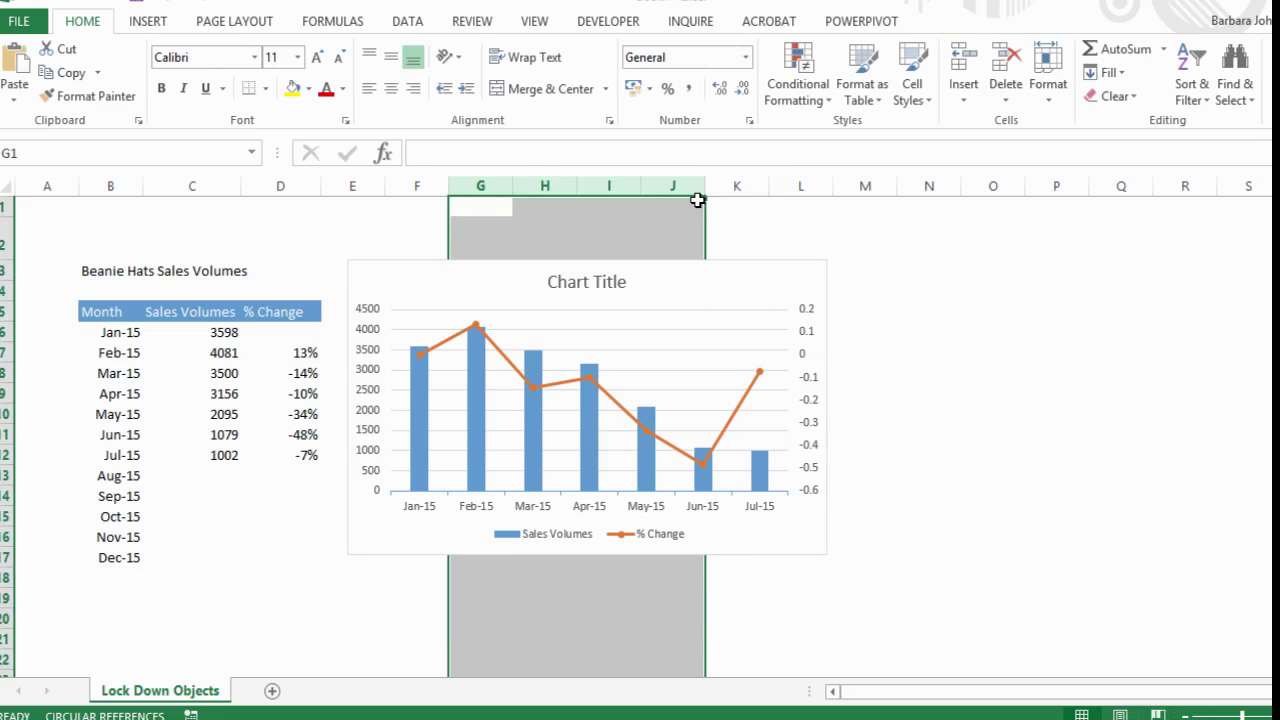
right_click(684, 188)
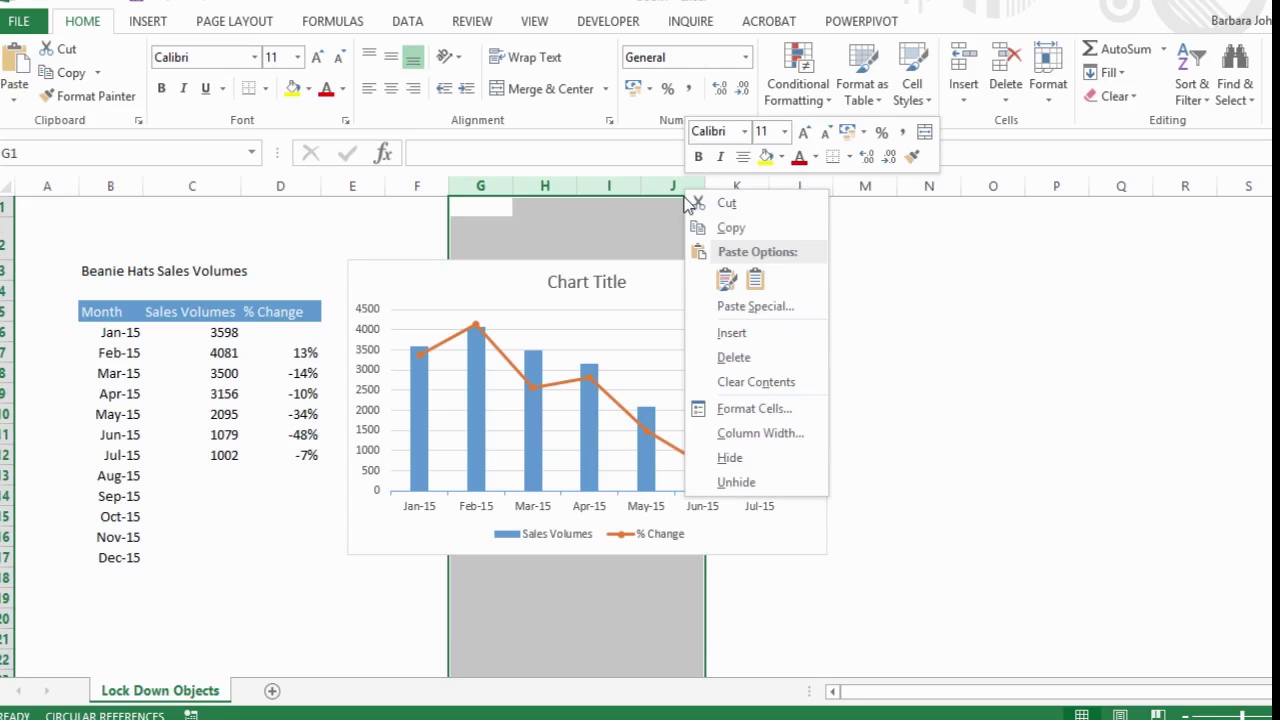
click(743, 333)
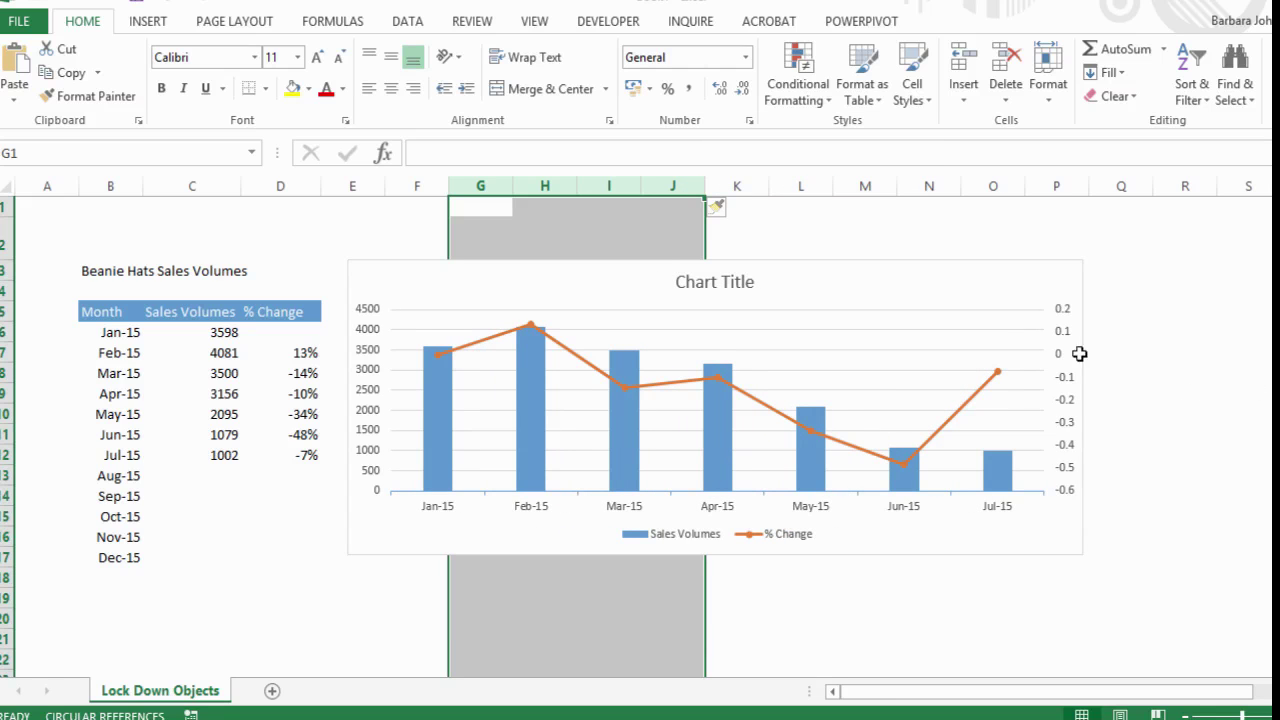
Resize the stretched chart by its corner handle back to about its earlier width
click(1017, 295)
drag(1085, 553, 752, 535)
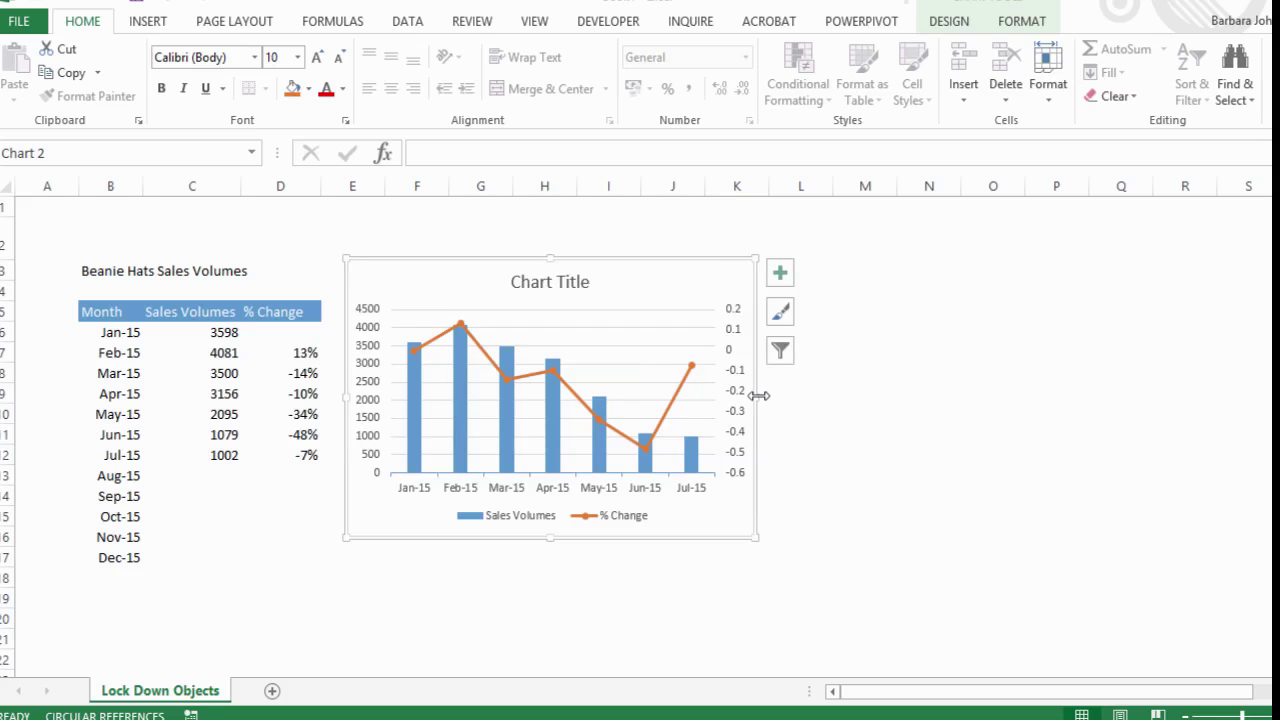
drag(797, 392, 801, 396)
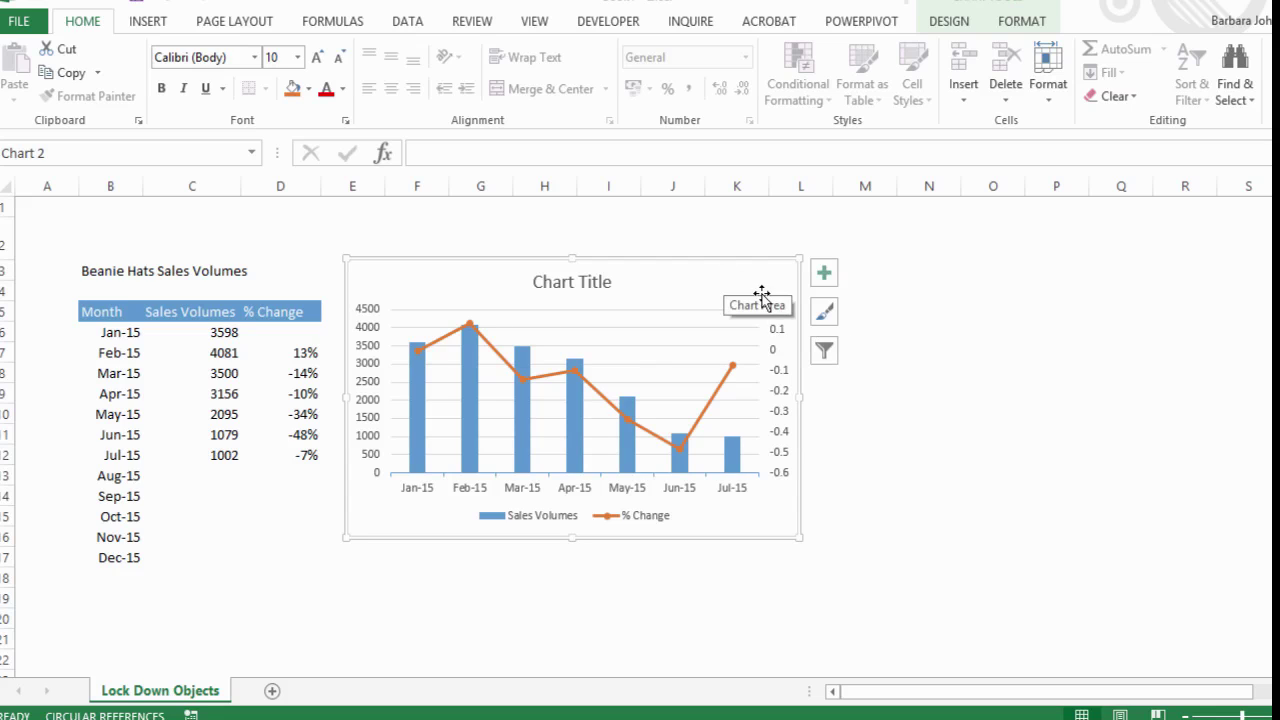
Open the Format Chart Area pane from the sales chart's right-click menu
click(952, 375)
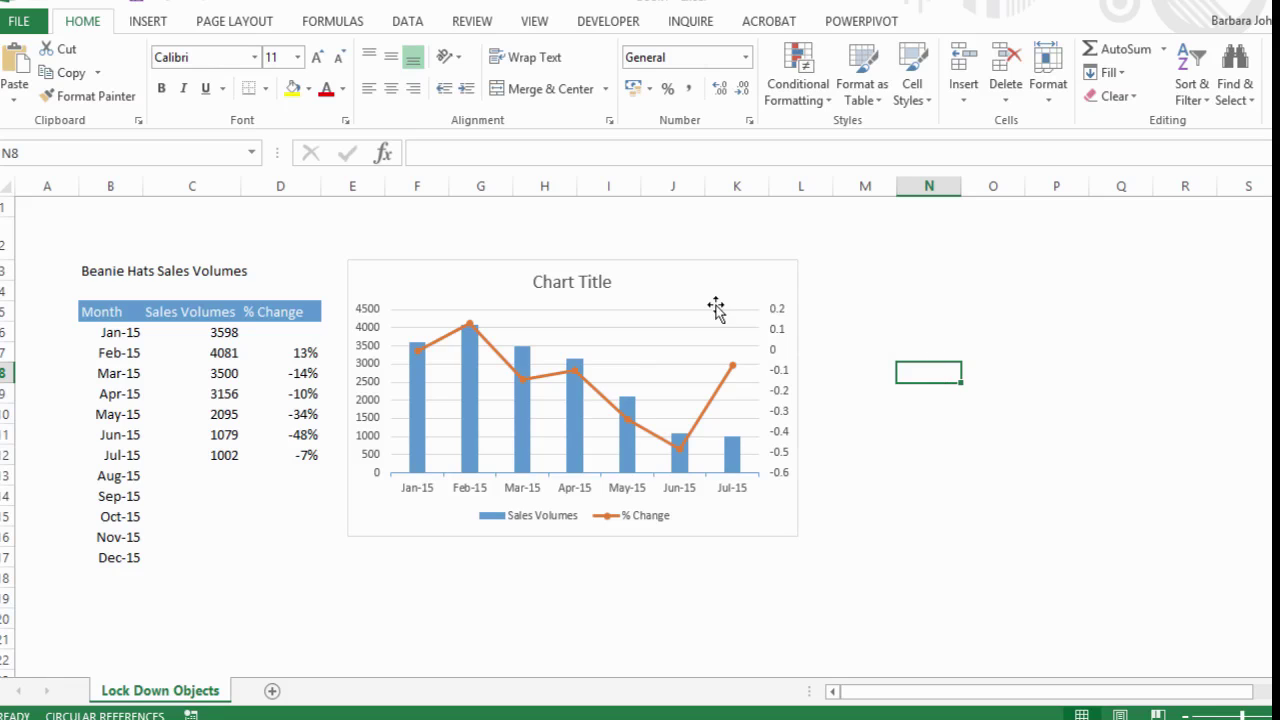
click(690, 279)
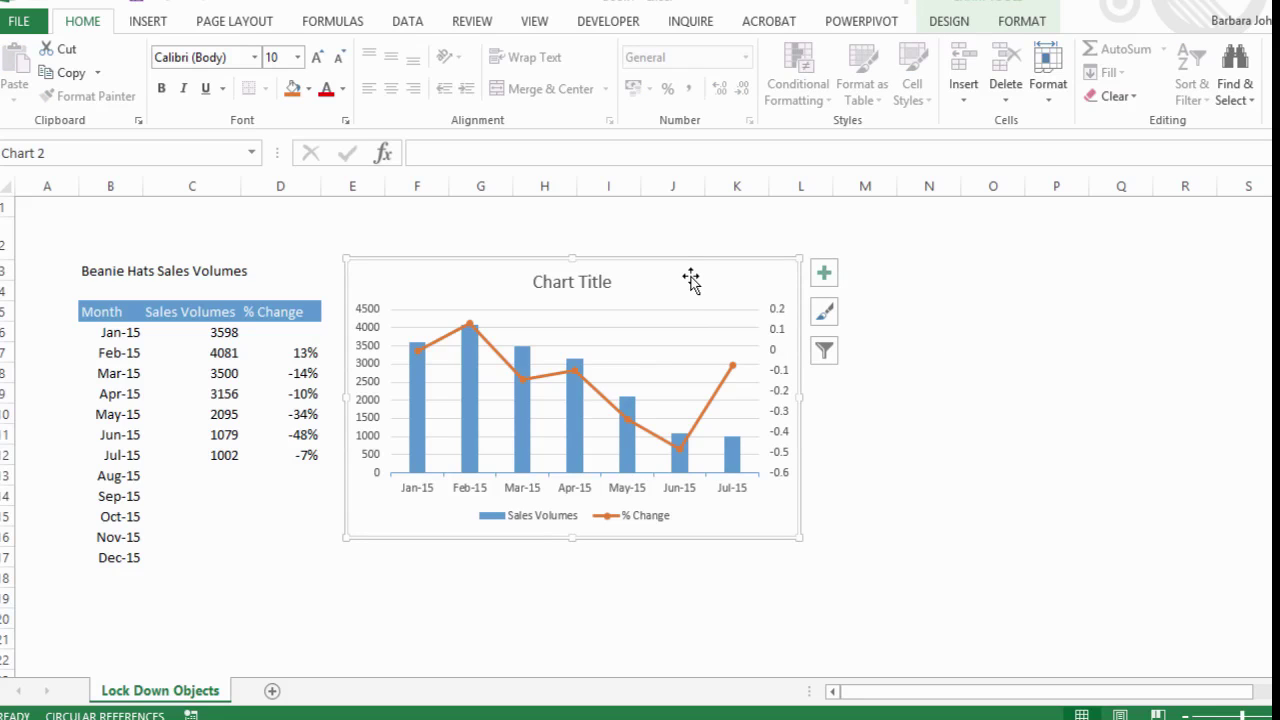
right_click(712, 281)
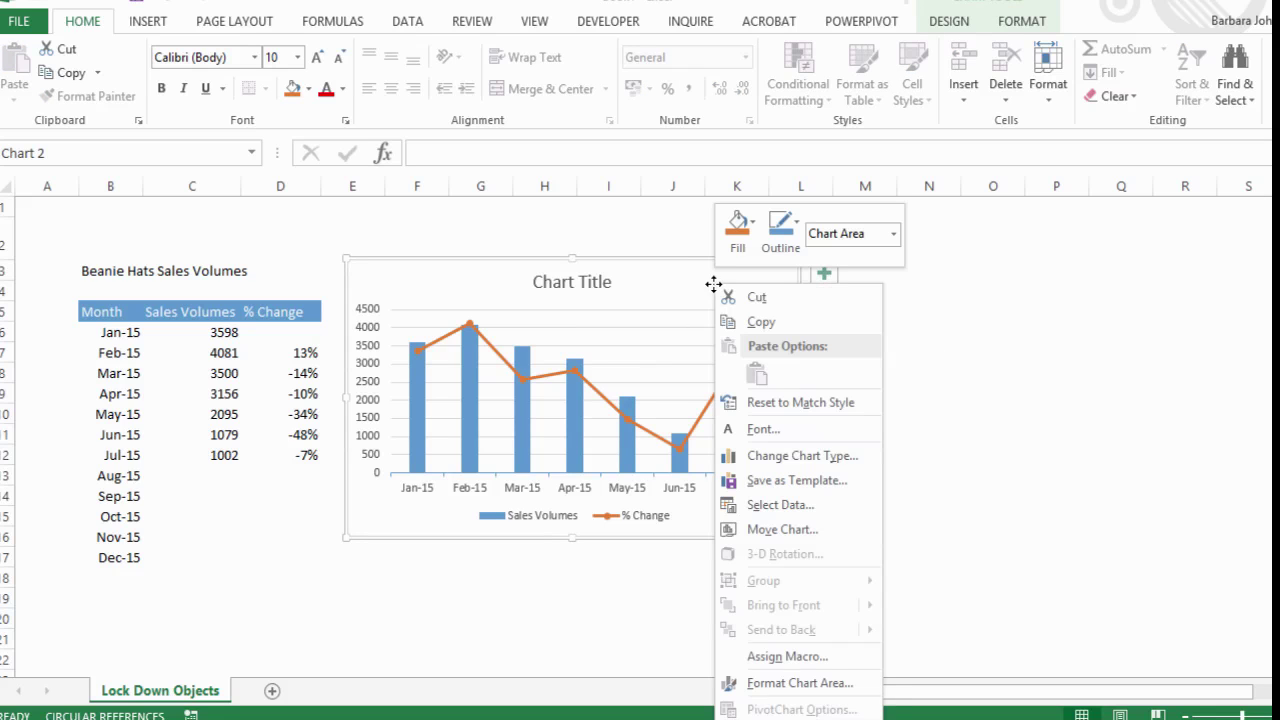
click(826, 685)
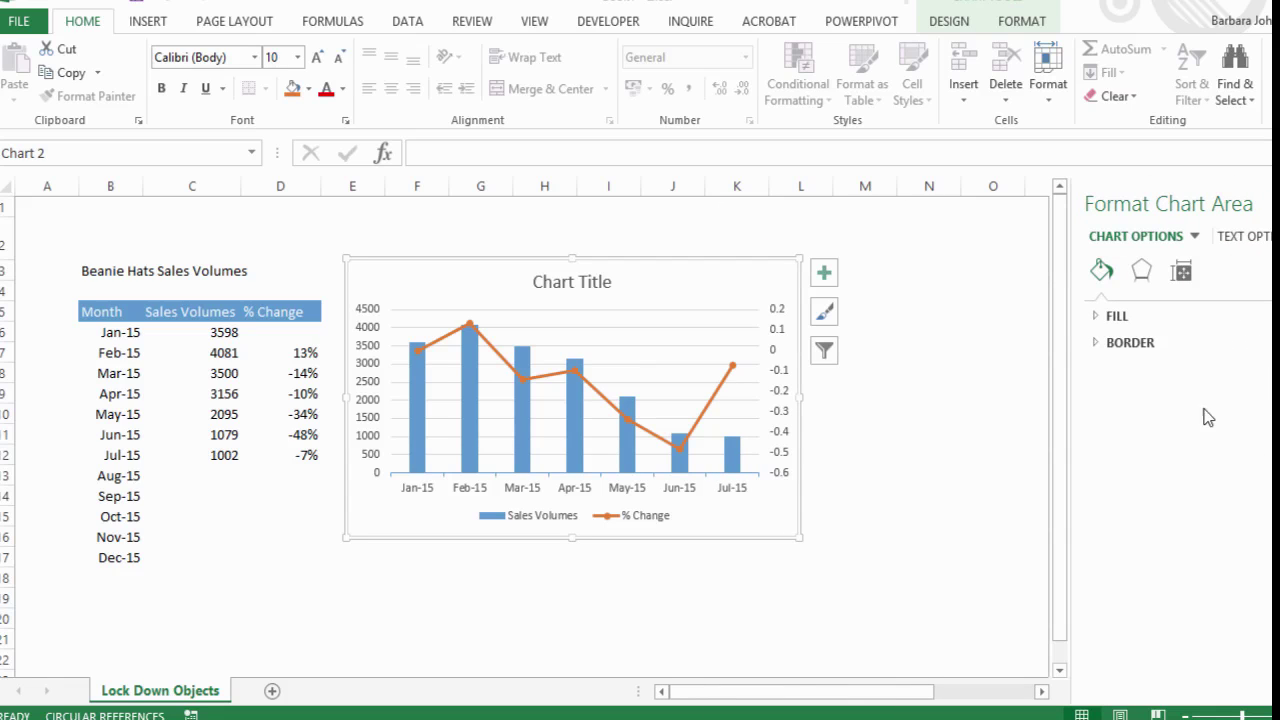
Under Size & Properties, set the chart's positioning to 'Don't move or size with cells'
click(1189, 281)
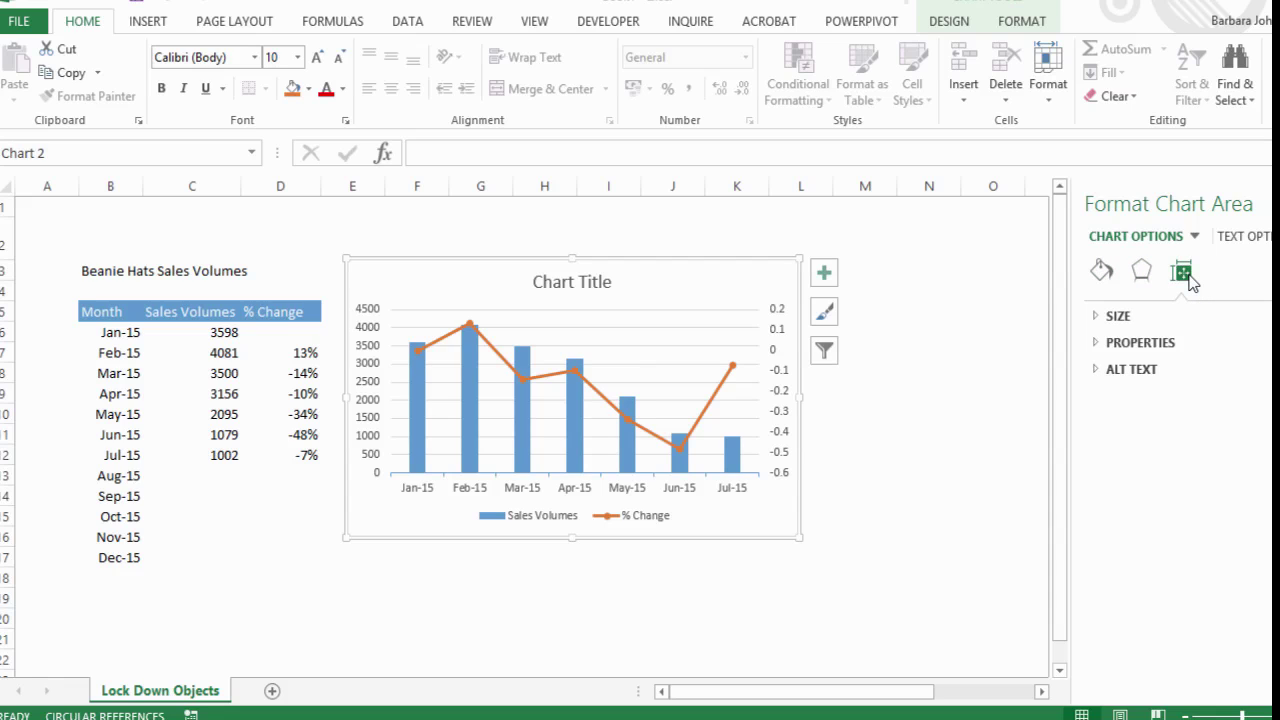
click(1100, 344)
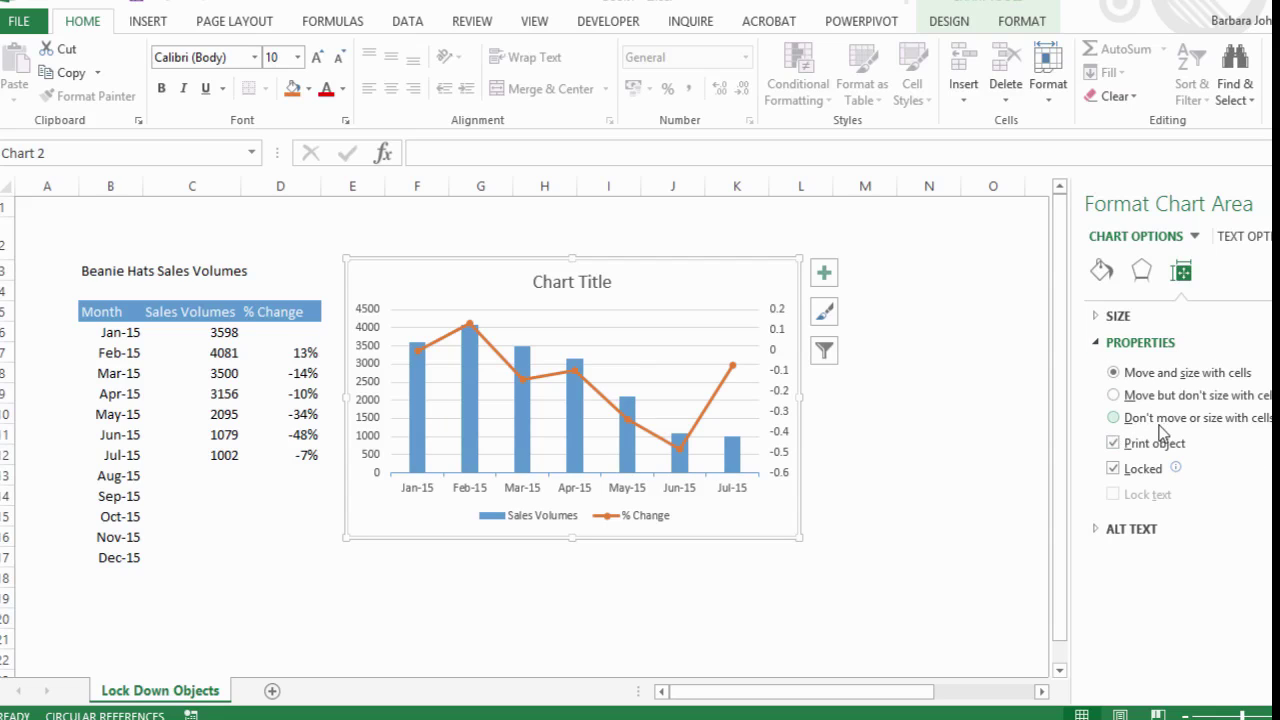
click(1118, 421)
click(901, 429)
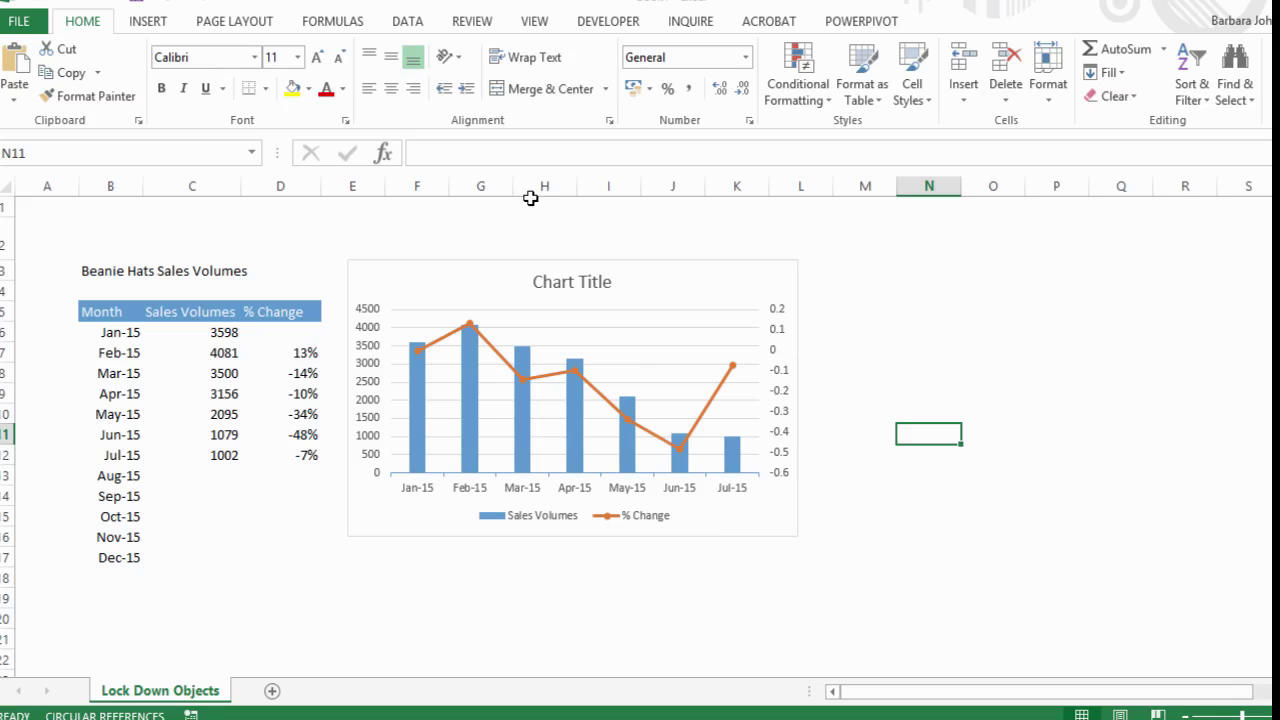
Insert columns at H through K, then insert another block at column H
drag(540, 181, 737, 189)
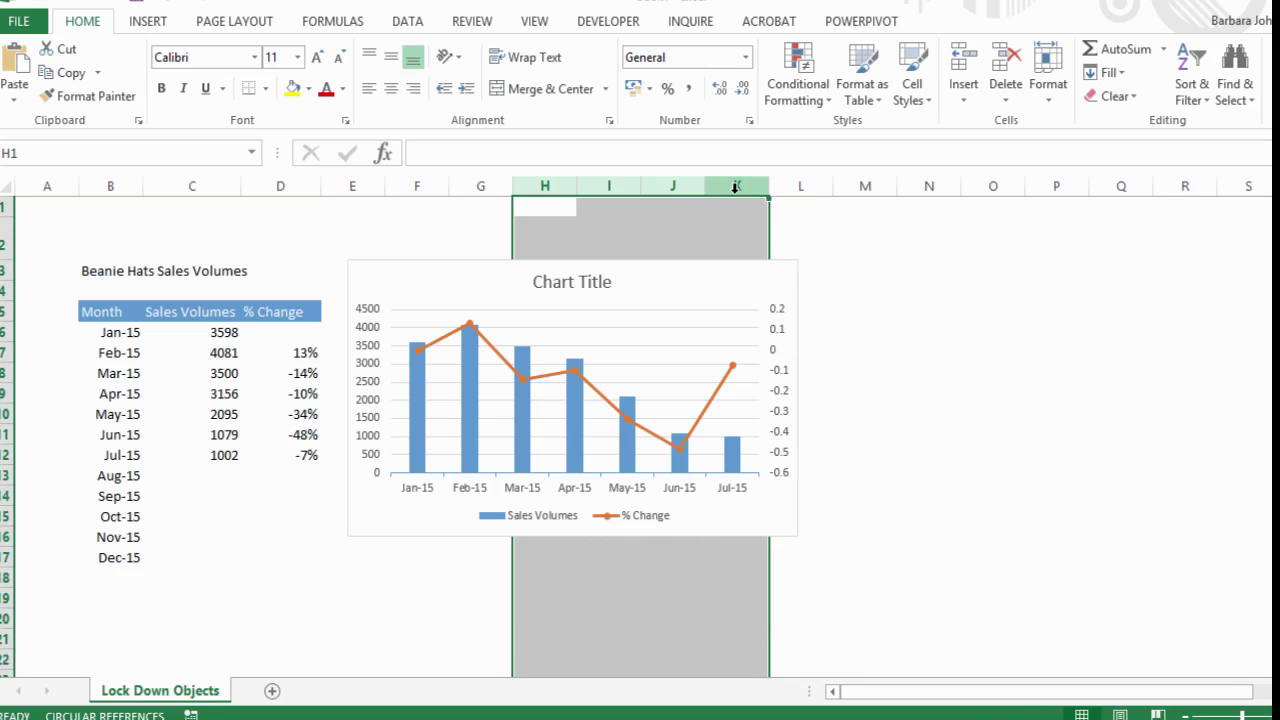
right_click(737, 188)
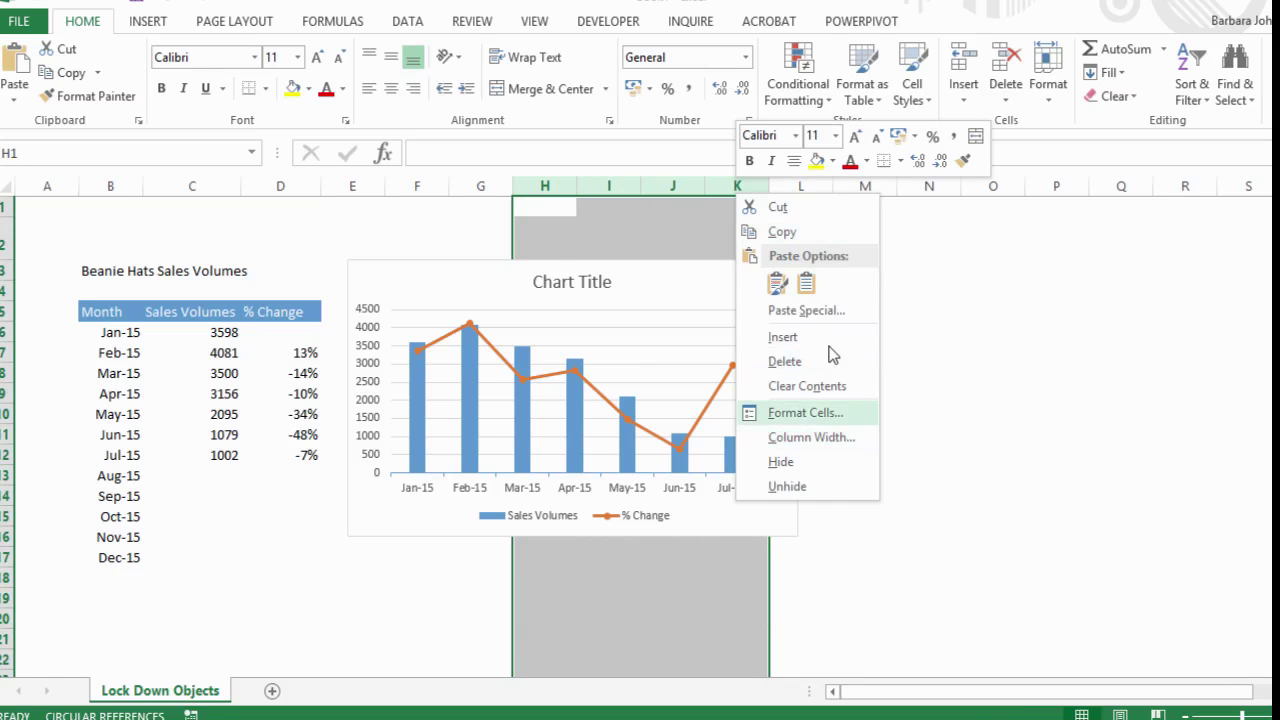
click(783, 337)
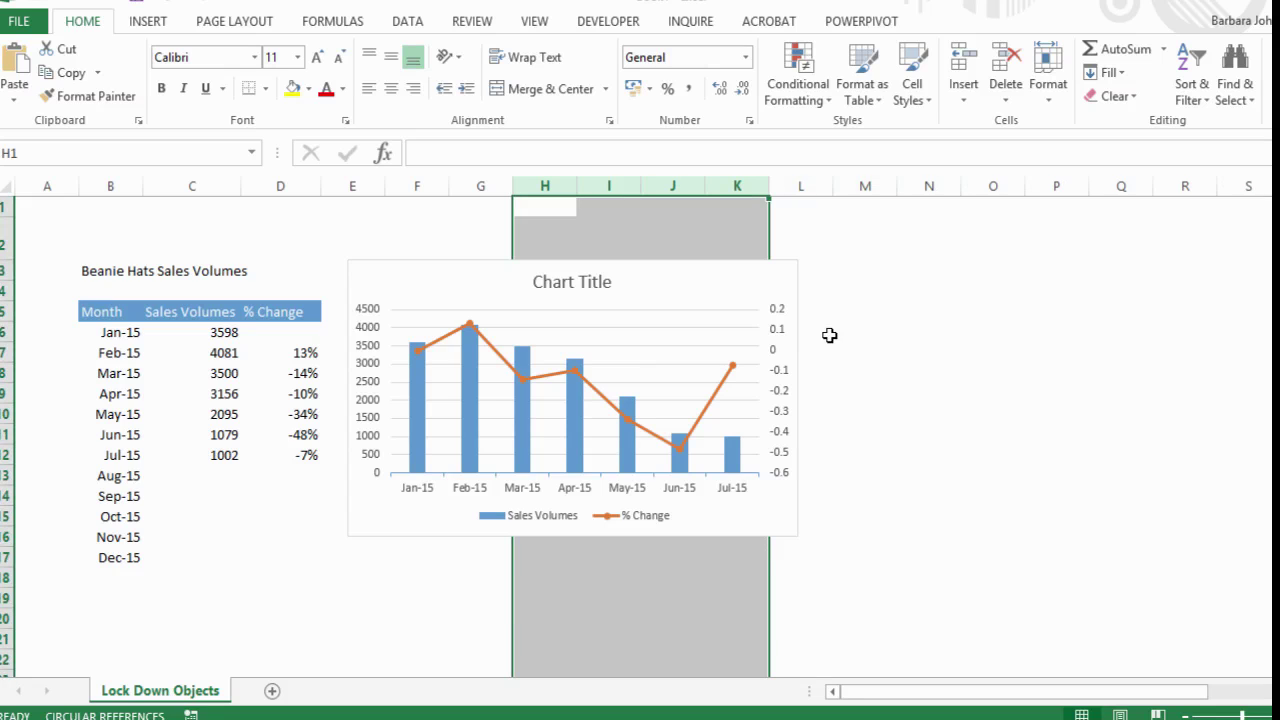
right_click(551, 196)
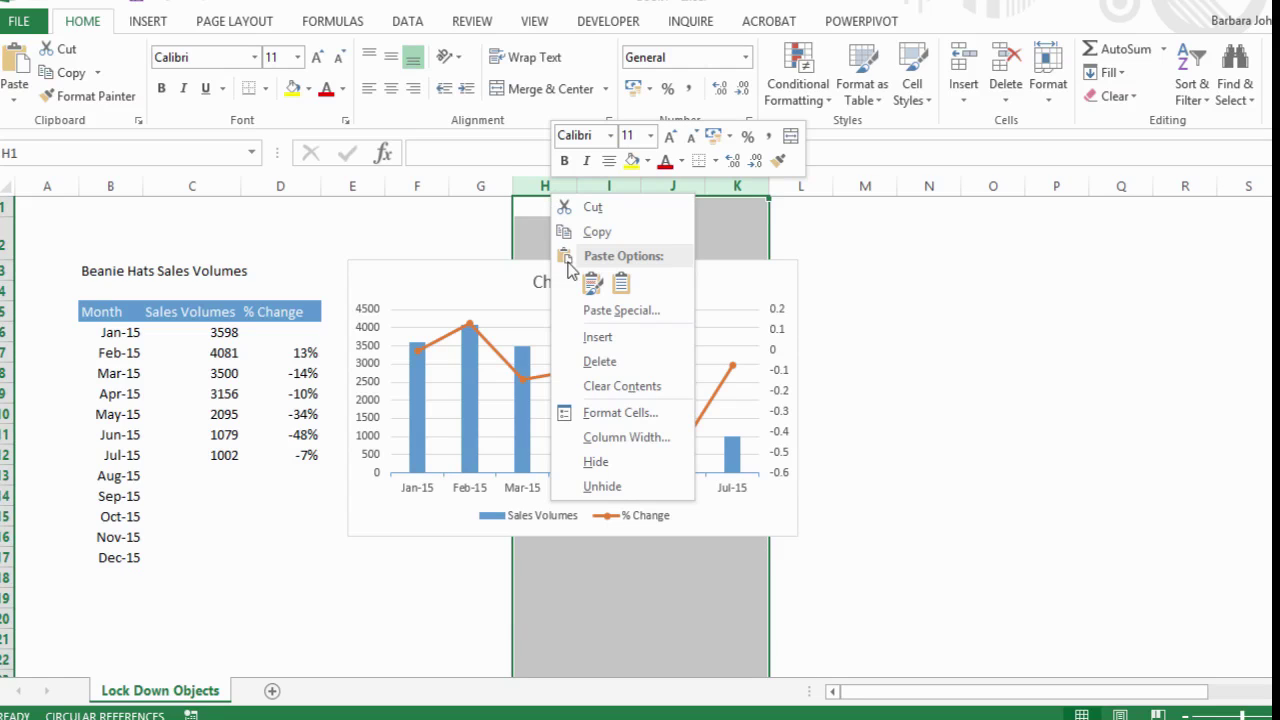
click(592, 338)
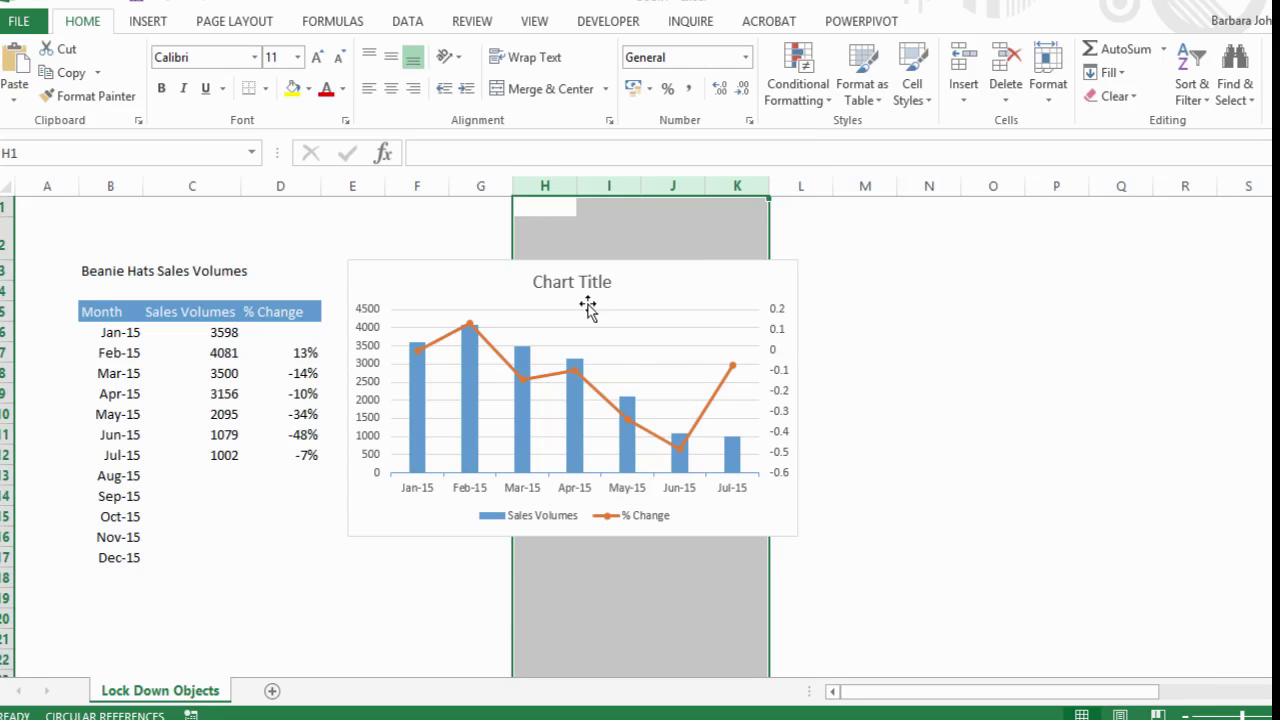
Select the chart to confirm it kept its size and position
click(542, 183)
click(993, 468)
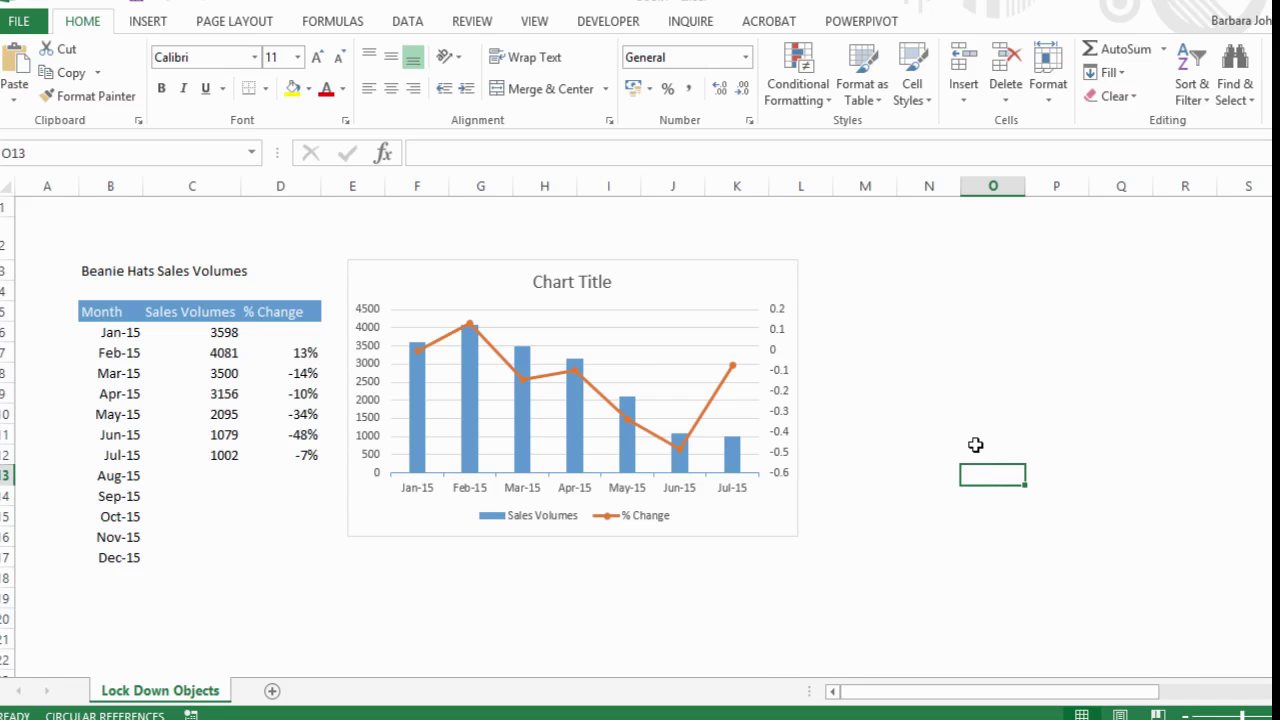
click(697, 281)
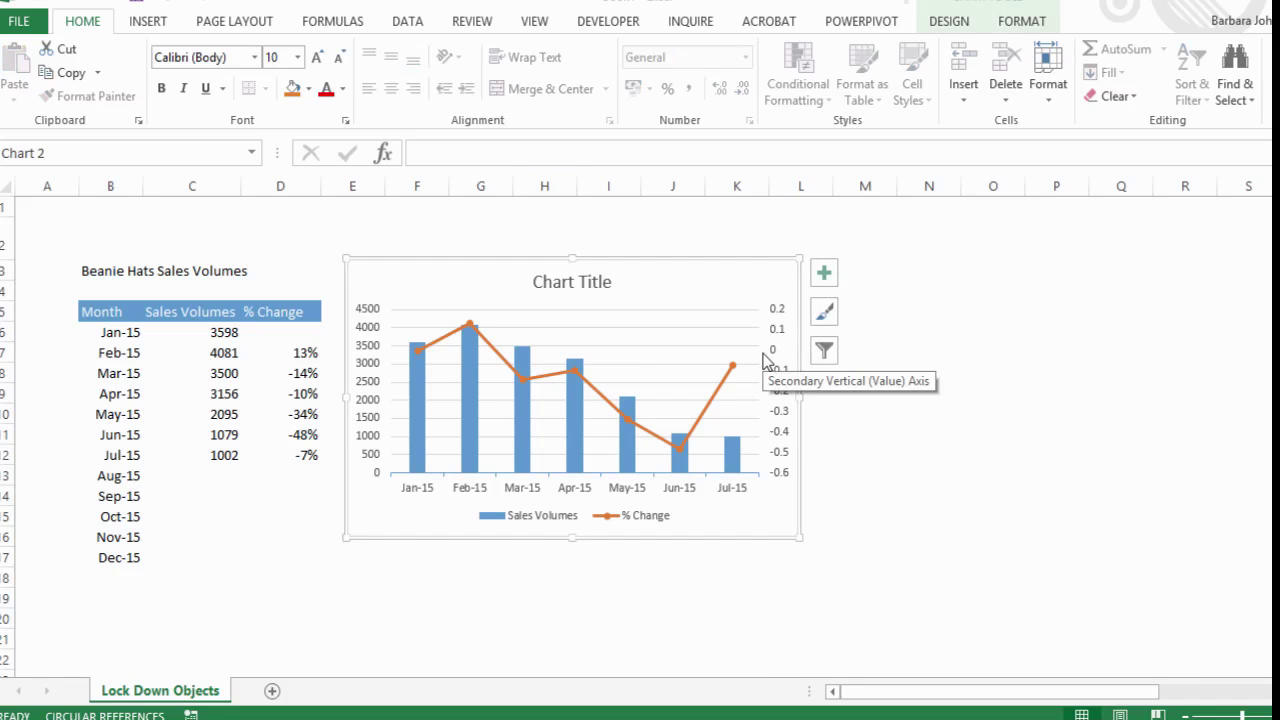
Insert columns across E through P, then nudge the chart slightly right and up
drag(352, 186, 1050, 220)
right_click(672, 190)
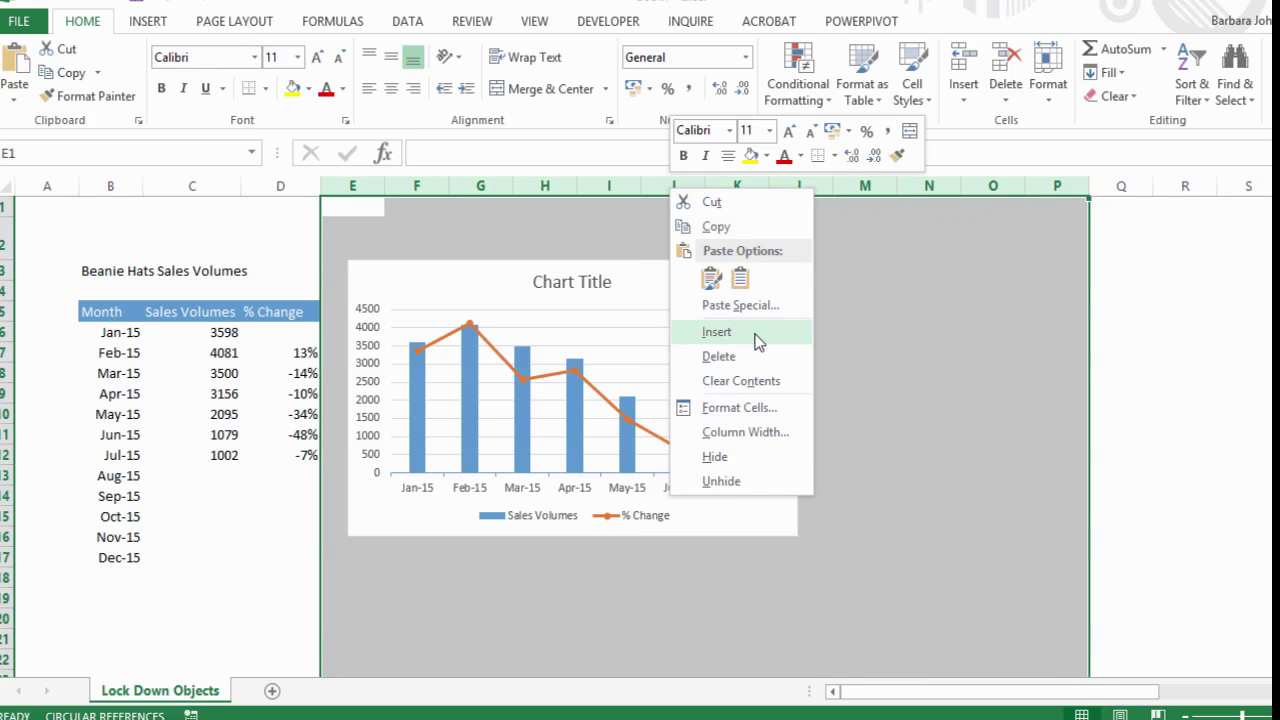
click(716, 332)
click(729, 294)
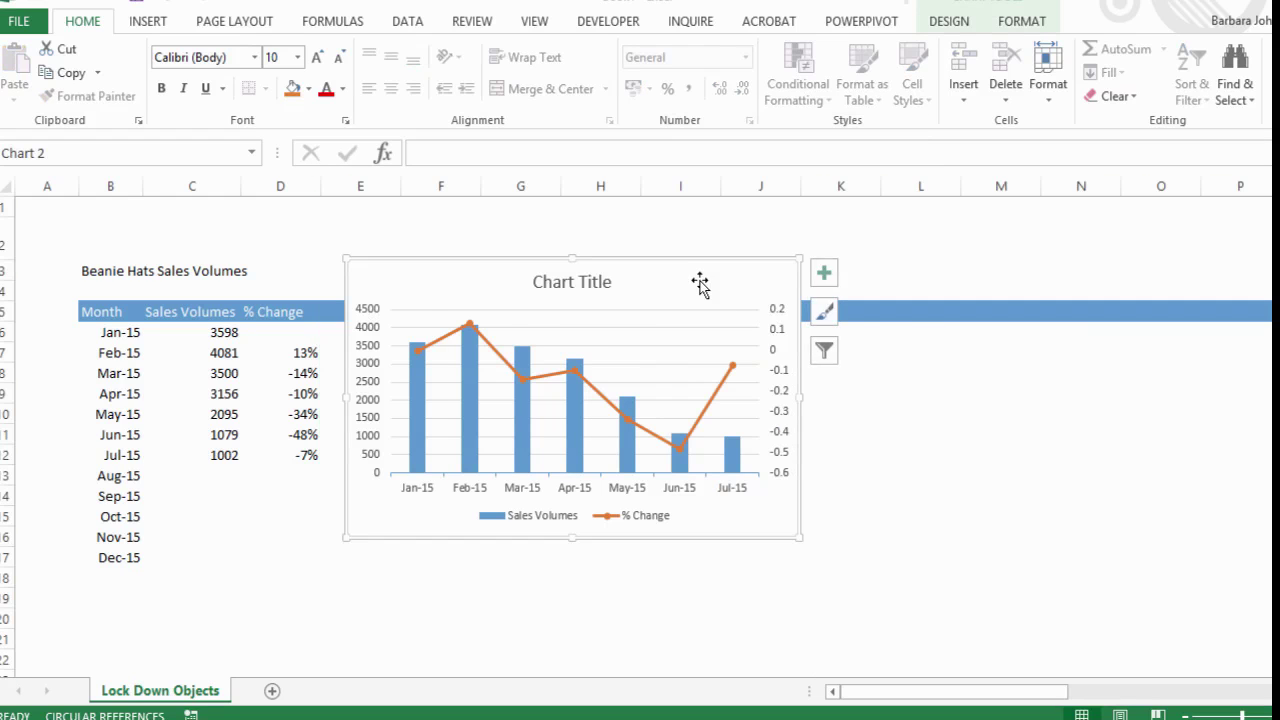
mouse_move(700, 283)
mouse_down()
mouse_move(803, 243)
mouse_move(788, 242)
mouse_move(743, 369)
mouse_move(754, 360)
mouse_move(720, 277)
mouse_up()
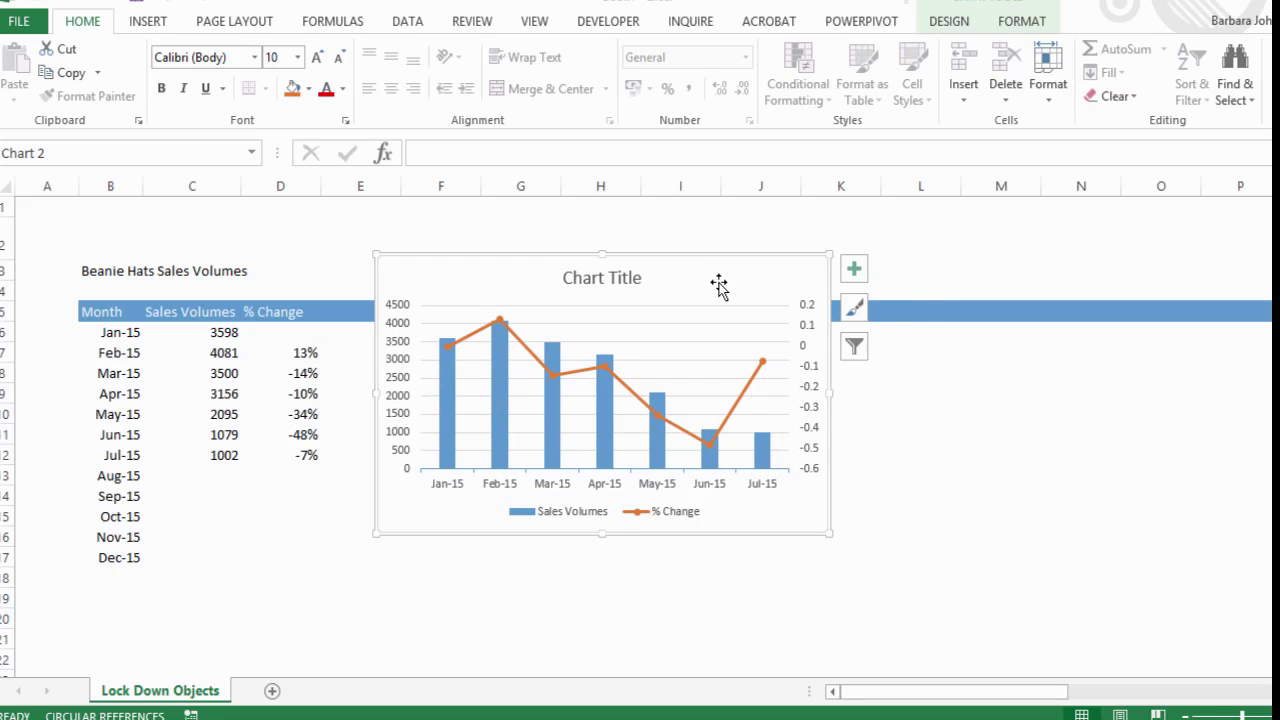